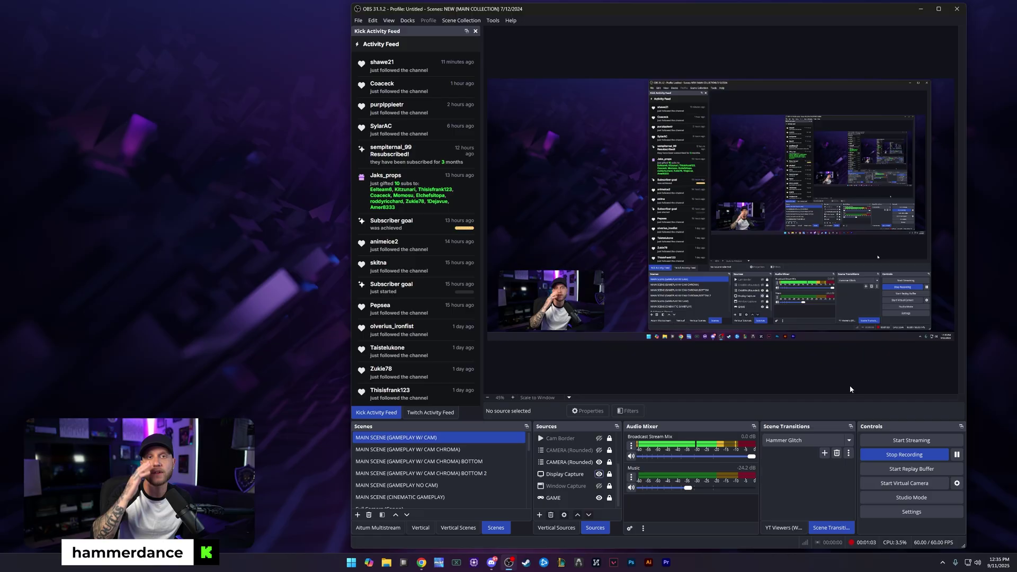
- Review the Stream settings' service list, leaving the service on Custom
{"action": "left_click", "coordinate": [901, 512]}
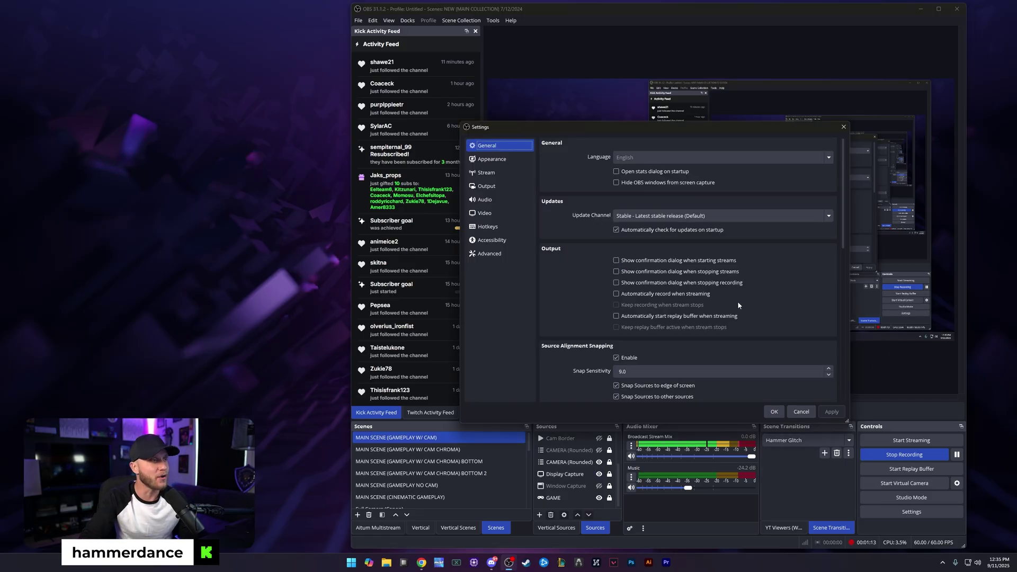
{"action": "left_click", "coordinate": [486, 172]}
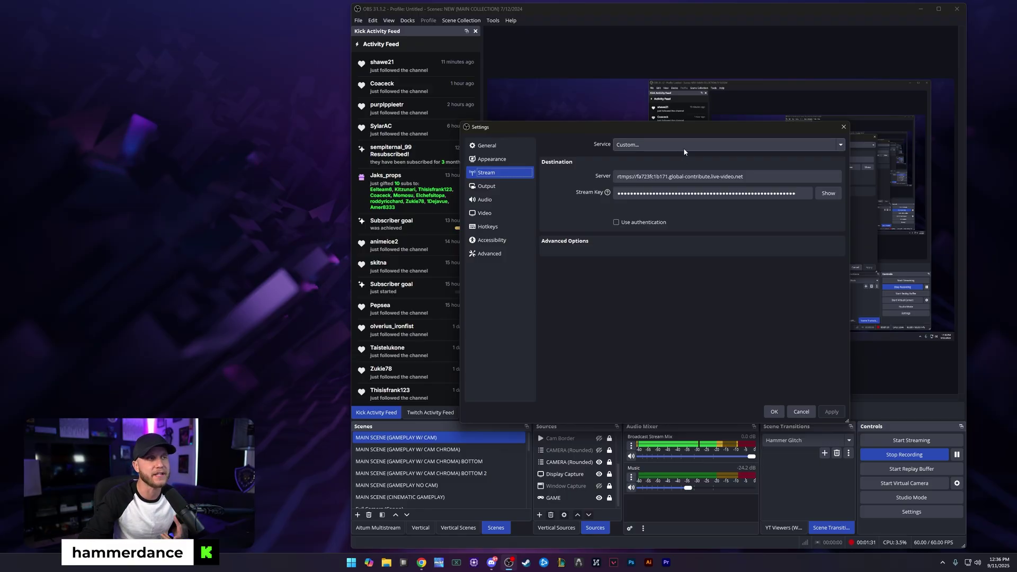
{"action": "left_click", "coordinate": [678, 147]}
{"action": "key", "text": "Escape"}
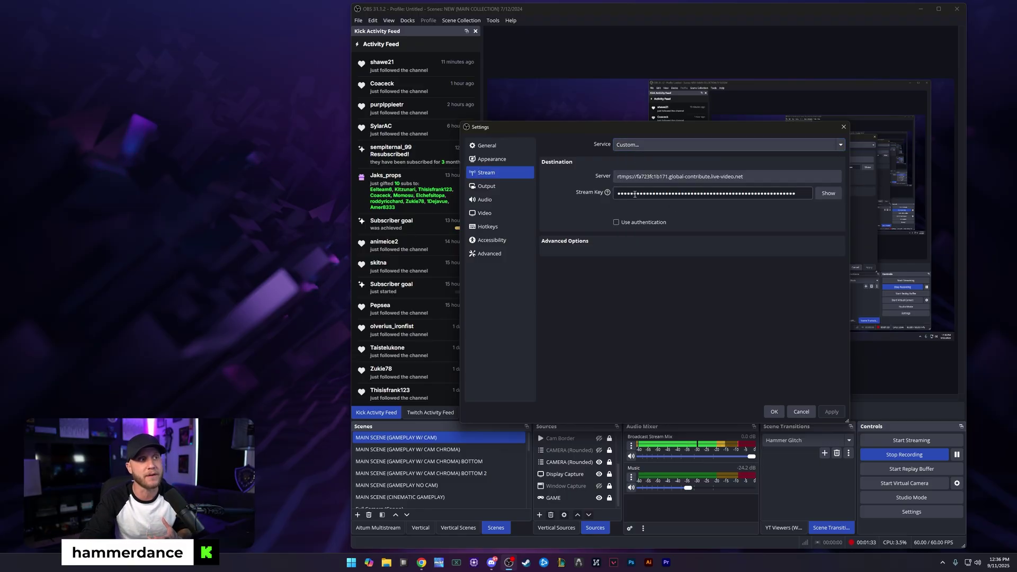
{"action": "left_click", "coordinate": [662, 150]}
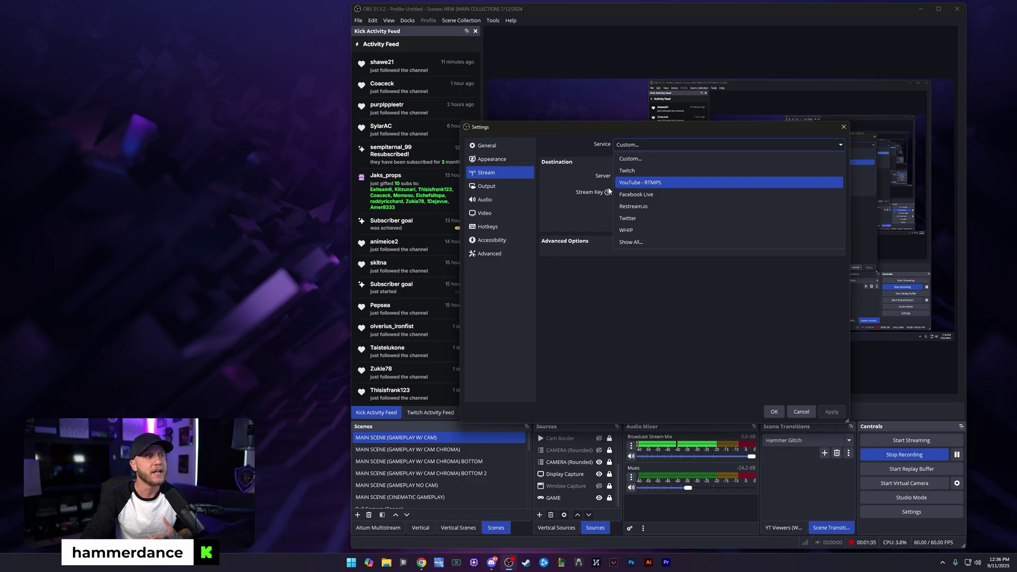
{"action": "left_click", "coordinate": [643, 323]}
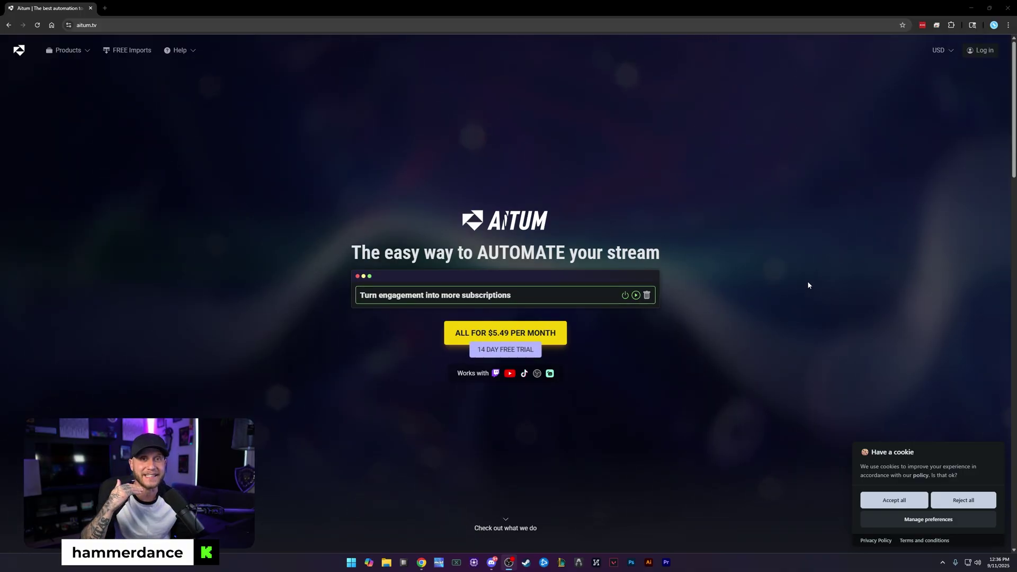
- Go to the Multistream page from Aitum's Products menu
{"action": "left_click", "coordinate": [89, 58]}
{"action": "left_click", "coordinate": [72, 106]}
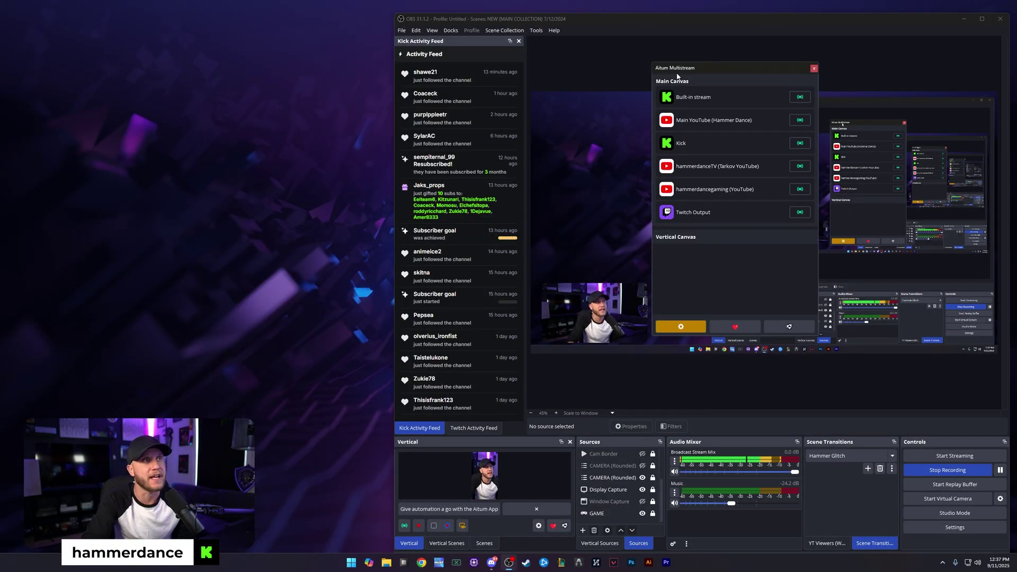
- Float the Aitum Multistream dock over the preview, sized to show all six outputs
{"action": "left_click_drag", "start_coordinate": [681, 70], "coordinate": [517, 476]}
{"action": "left_click_drag", "start_coordinate": [453, 444], "coordinate": [709, 76]}
{"action": "left_click_drag", "start_coordinate": [710, 204], "coordinate": [710, 398]}
{"action": "left_click_drag", "start_coordinate": [656, 227], "coordinate": [745, 224]}
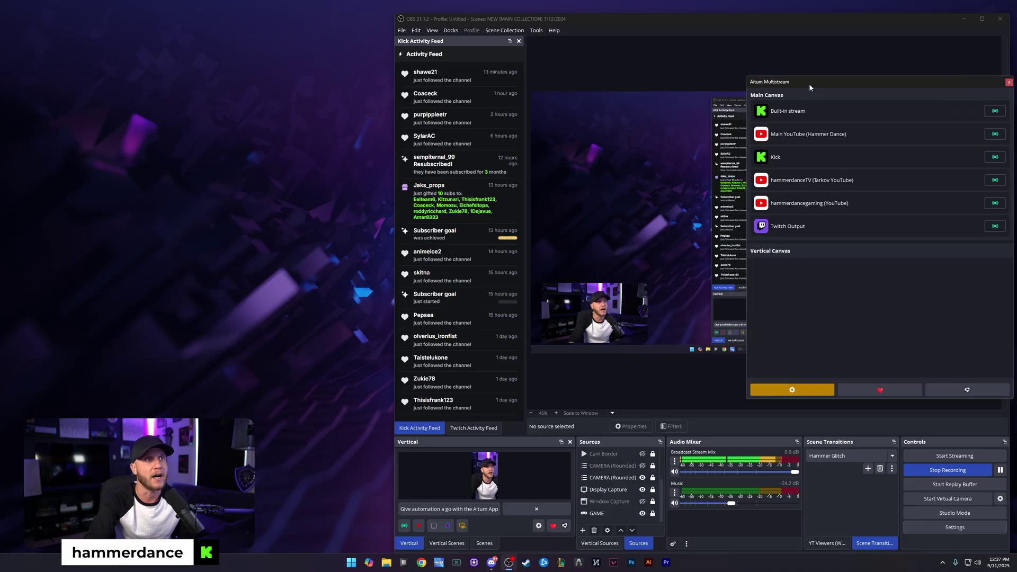
{"action": "left_click_drag", "start_coordinate": [808, 84], "coordinate": [672, 81]}
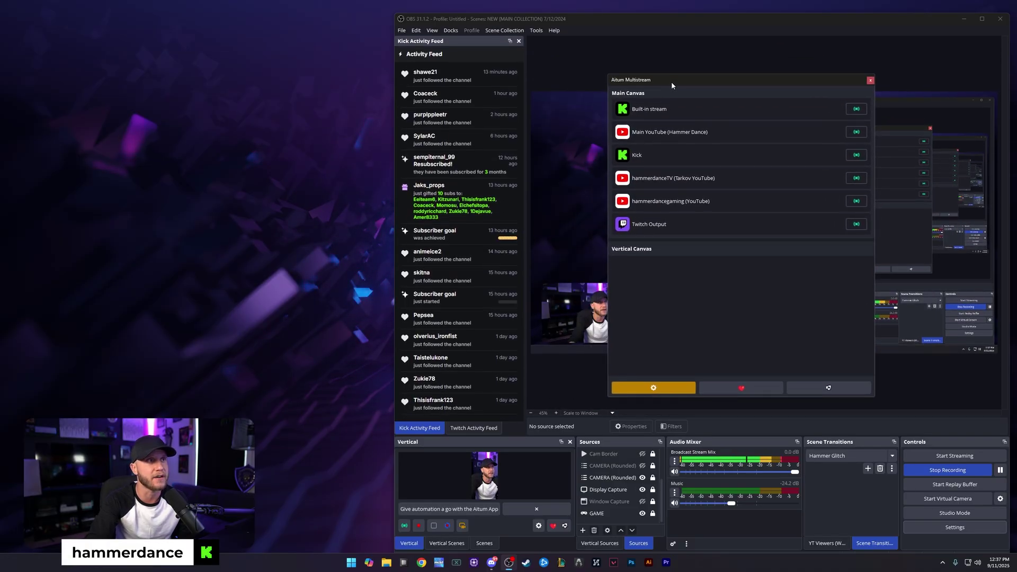
- Check Aitum Multistream is ticked under Docks, then nudge the dock slightly left
{"action": "left_click", "coordinate": [453, 34]}
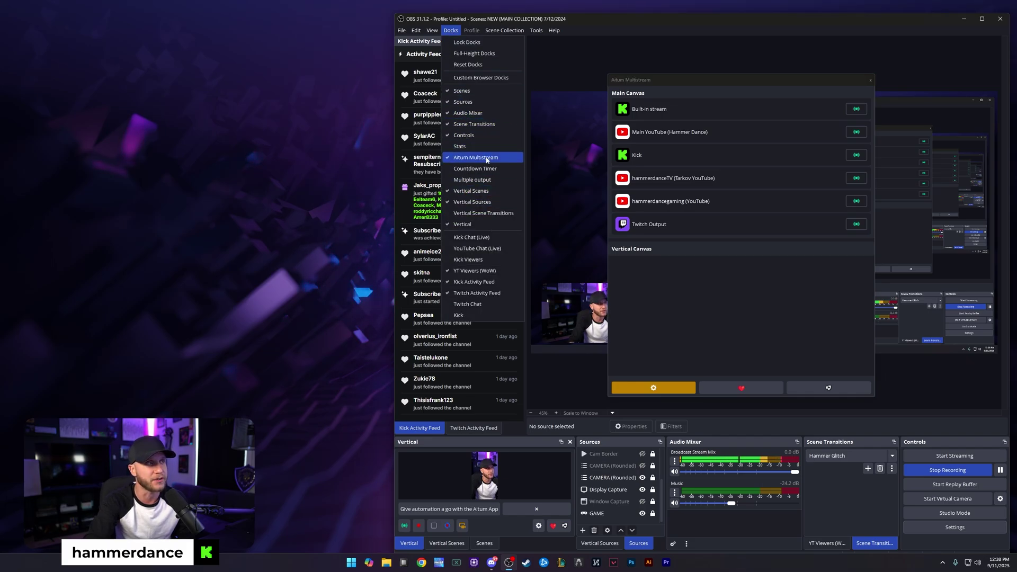
{"action": "left_click", "coordinate": [710, 55]}
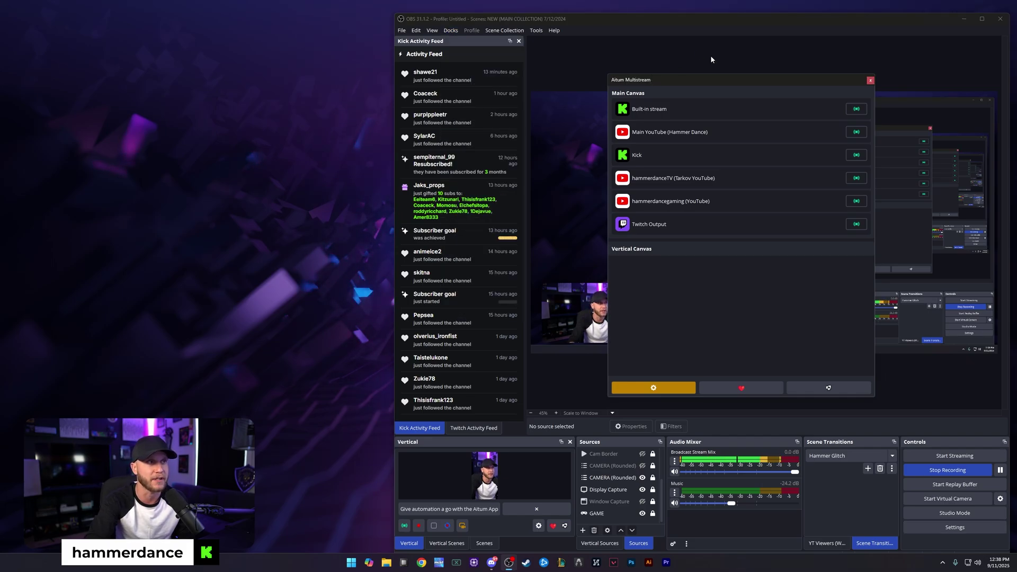
{"action": "left_click_drag", "start_coordinate": [666, 78], "coordinate": [652, 79]}
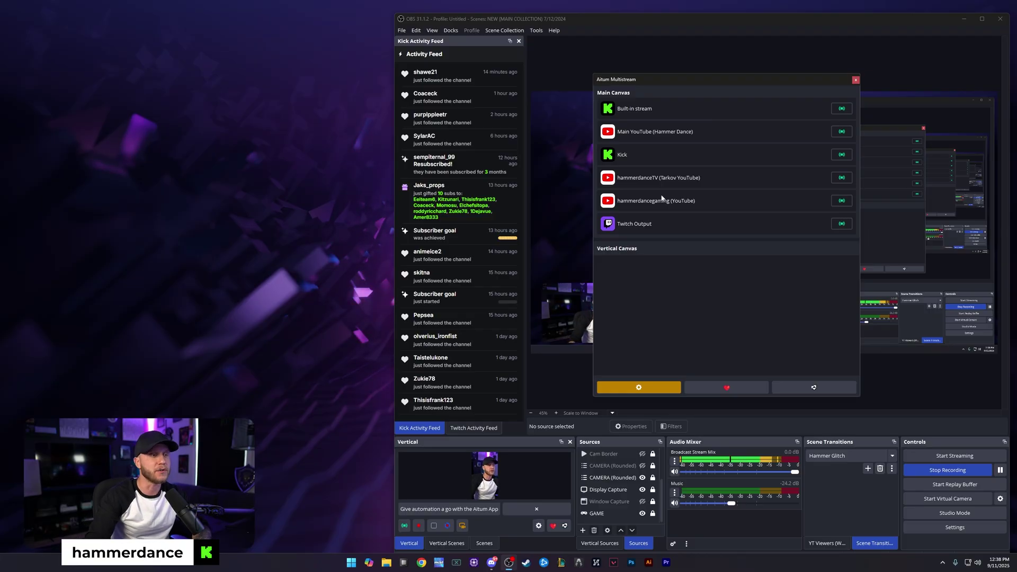
- Open Aitum Multistream settings at Main Canvas and preview the Add Output service choices
{"action": "left_click", "coordinate": [642, 388]}
{"action": "left_click_drag", "start_coordinate": [665, 198], "coordinate": [728, 87]}
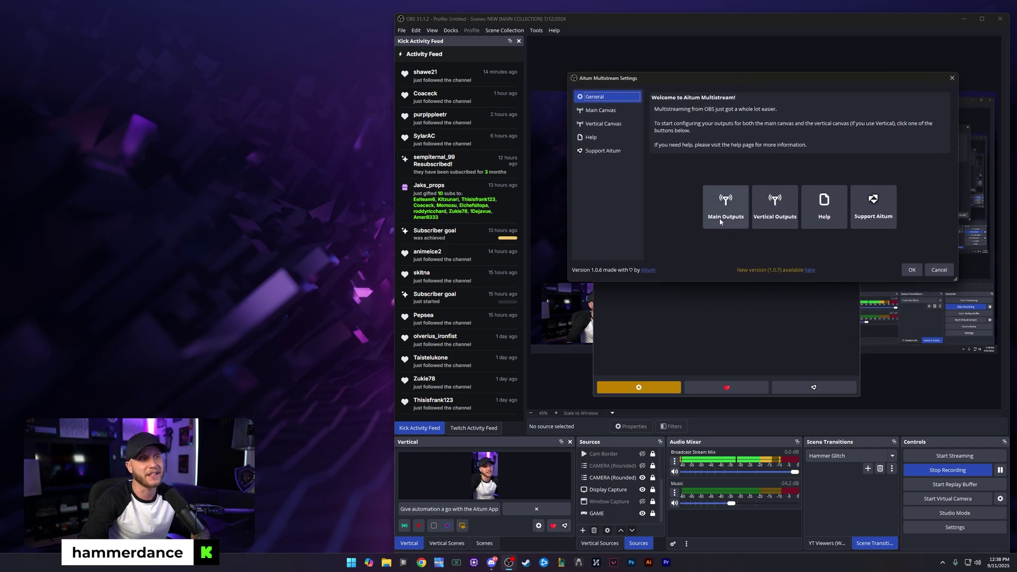
{"action": "left_click", "coordinate": [722, 218]}
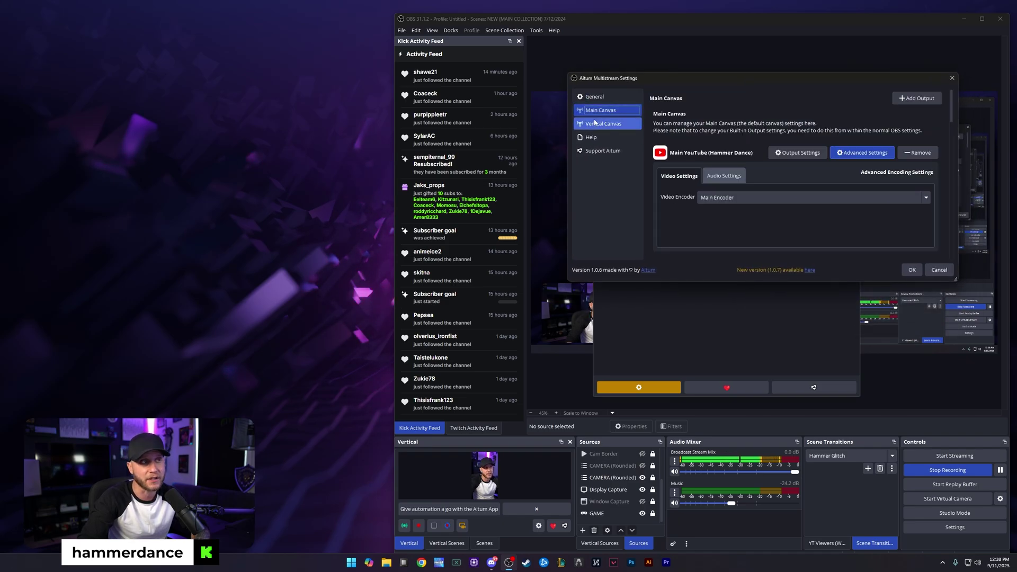
{"action": "mouse_move", "coordinate": [952, 121]}
{"action": "left_mouse_down"}
{"action": "mouse_move", "coordinate": [953, 206]}
{"action": "mouse_move", "coordinate": [951, 104]}
{"action": "left_mouse_up"}
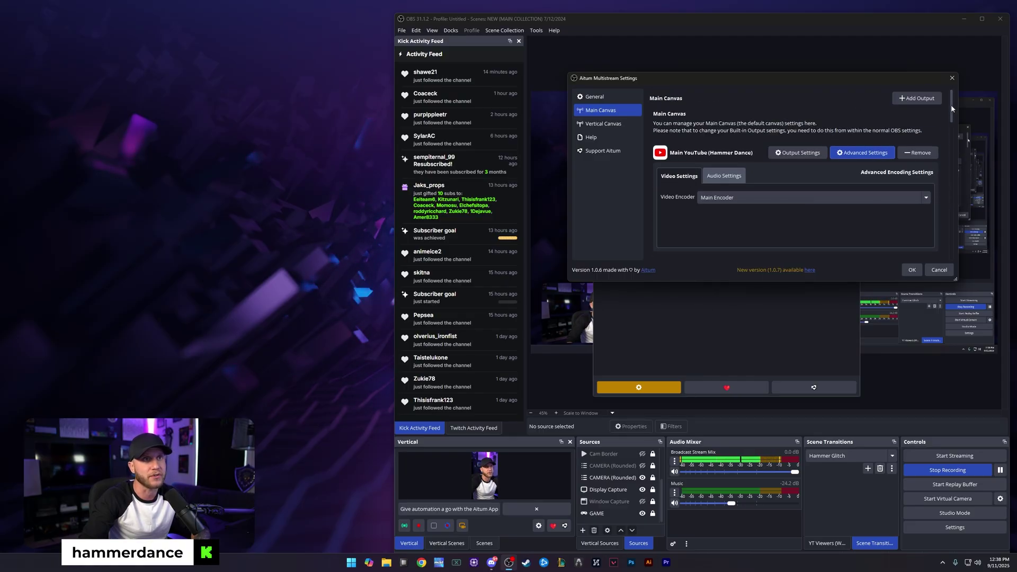
{"action": "left_click", "coordinate": [917, 99]}
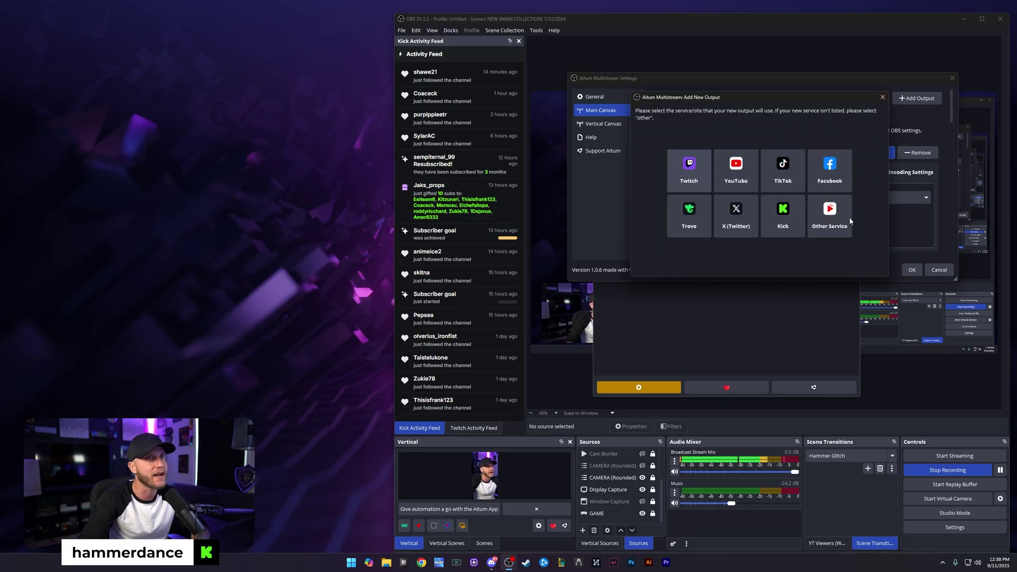
{"action": "left_click", "coordinate": [882, 97]}
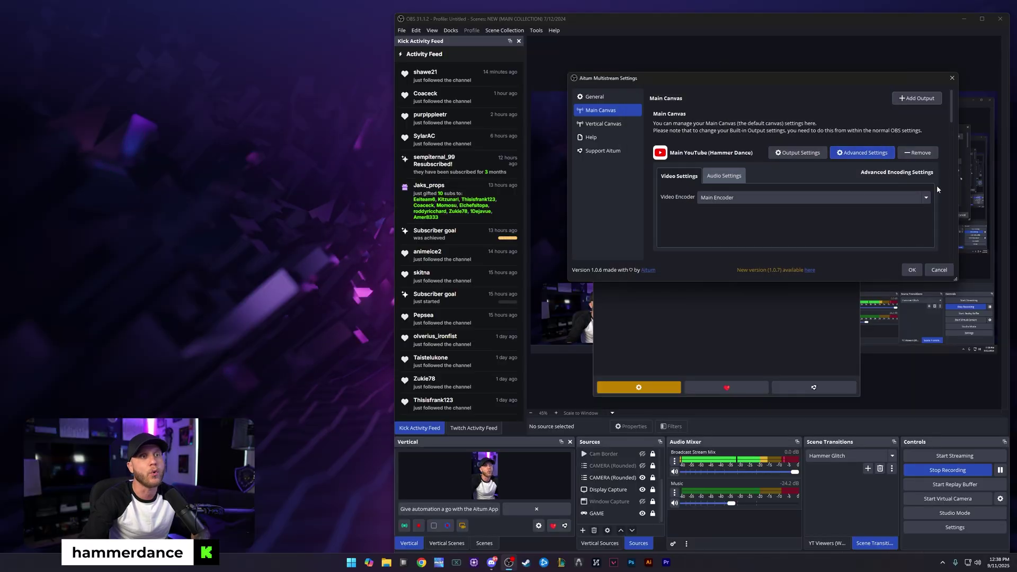
- Inspect the Main YouTube output's settings without changing anything
{"action": "left_click_drag", "start_coordinate": [951, 121], "coordinate": [956, 130]}
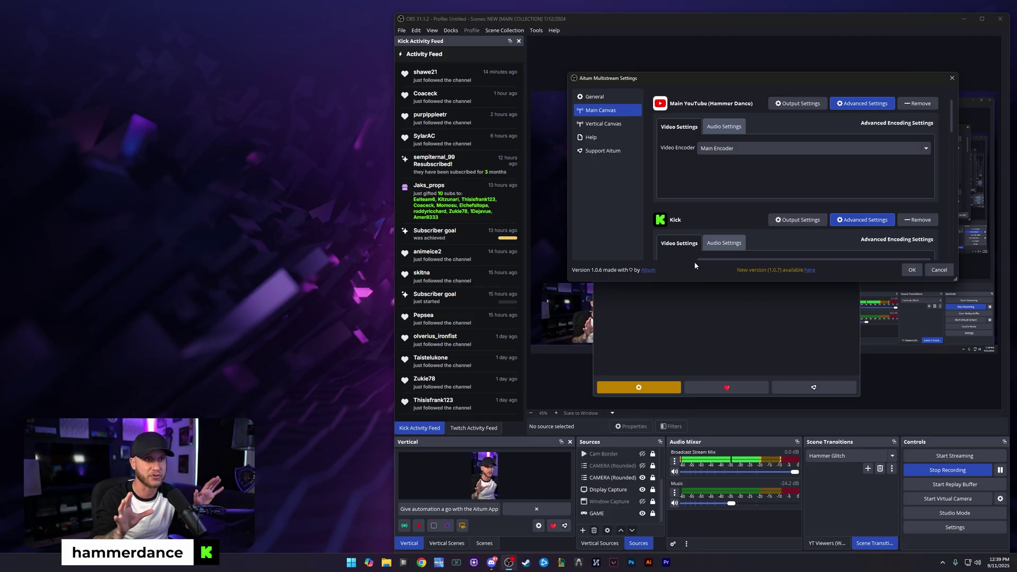
{"action": "scroll", "coordinate": [809, 132], "scroll_direction": "up", "scroll_amount": 3}
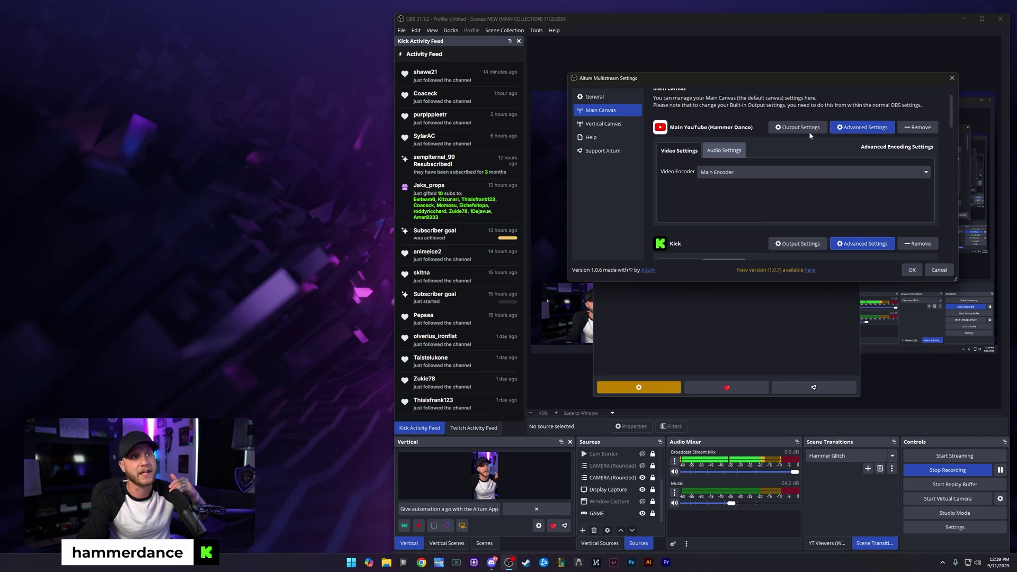
{"action": "left_click", "coordinate": [801, 128]}
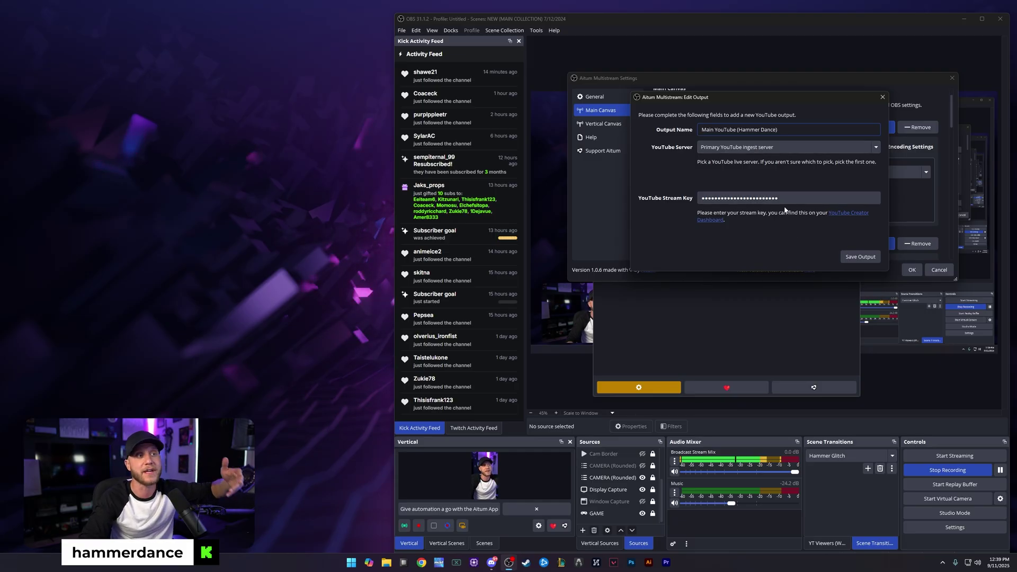
{"action": "left_click", "coordinate": [883, 97]}
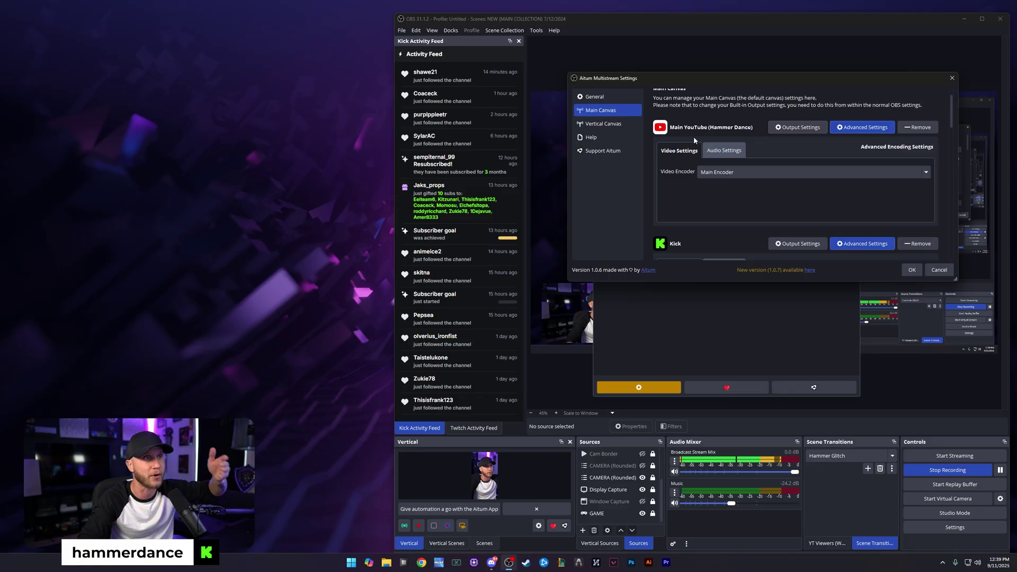
- Inspect the Kick output's settings, then close the Aitum Multistream settings
{"action": "scroll", "coordinate": [756, 182], "scroll_direction": "down", "scroll_amount": 3}
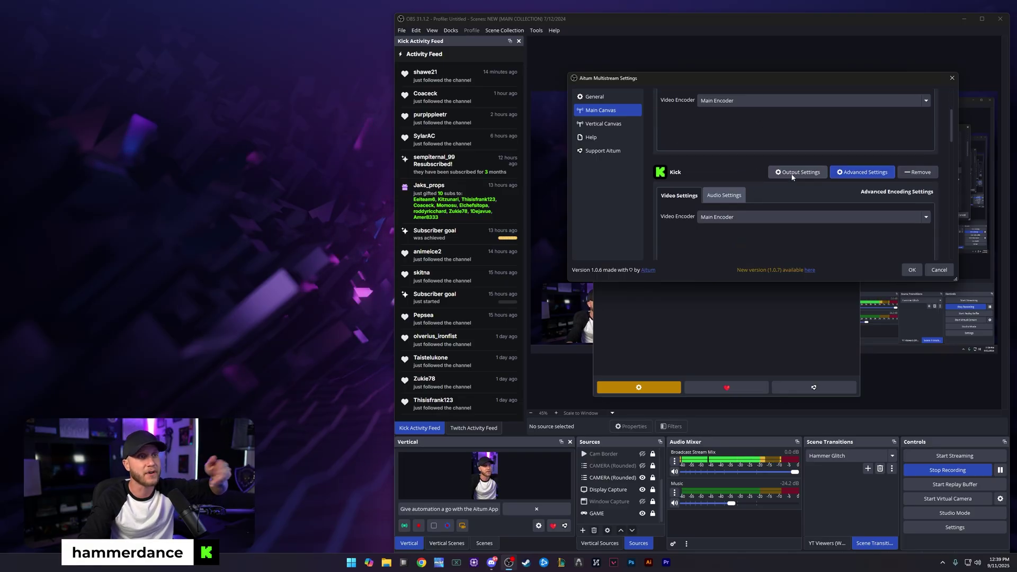
{"action": "left_click", "coordinate": [784, 172]}
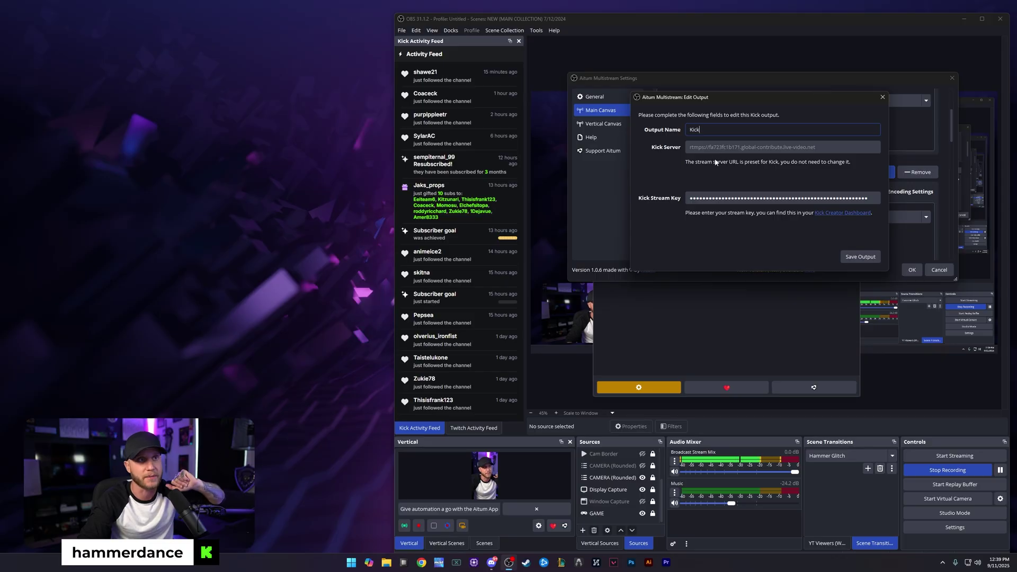
{"action": "left_click", "coordinate": [883, 97]}
{"action": "left_click", "coordinate": [952, 78]}
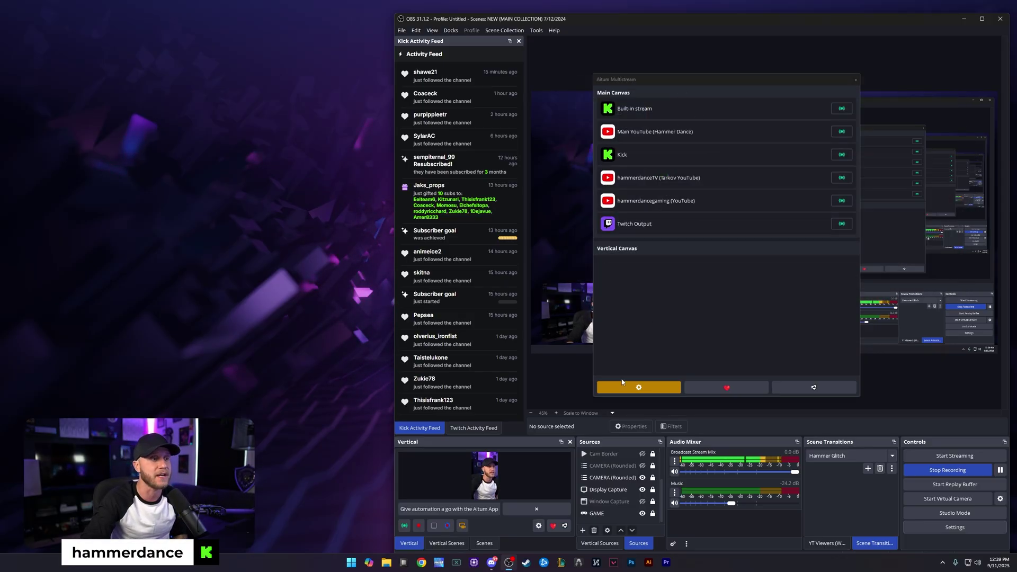
- Resize the floating Aitum Multistream dock smaller from its bottom-left corner
{"action": "left_click_drag", "start_coordinate": [593, 395], "coordinate": [654, 358]}
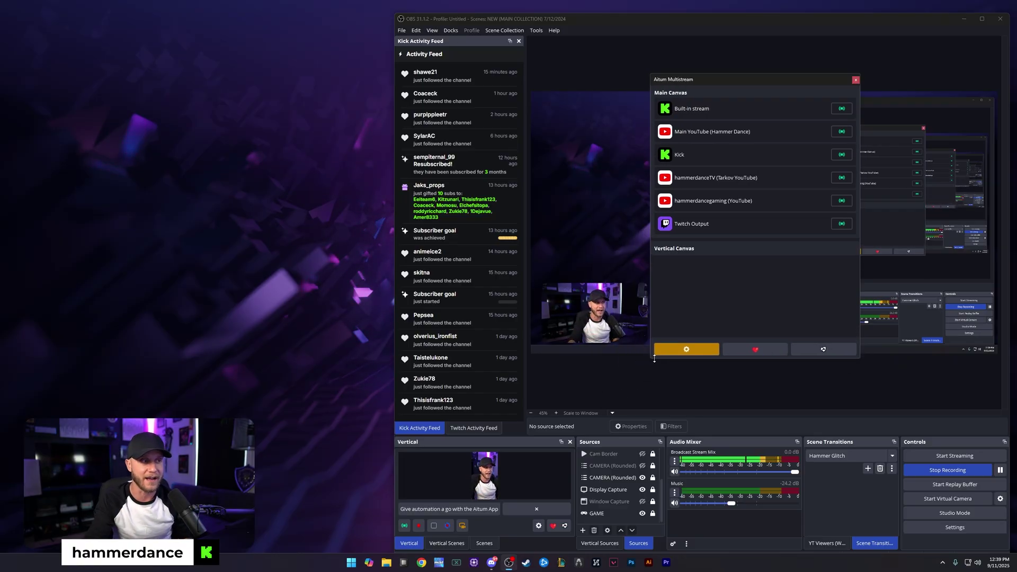